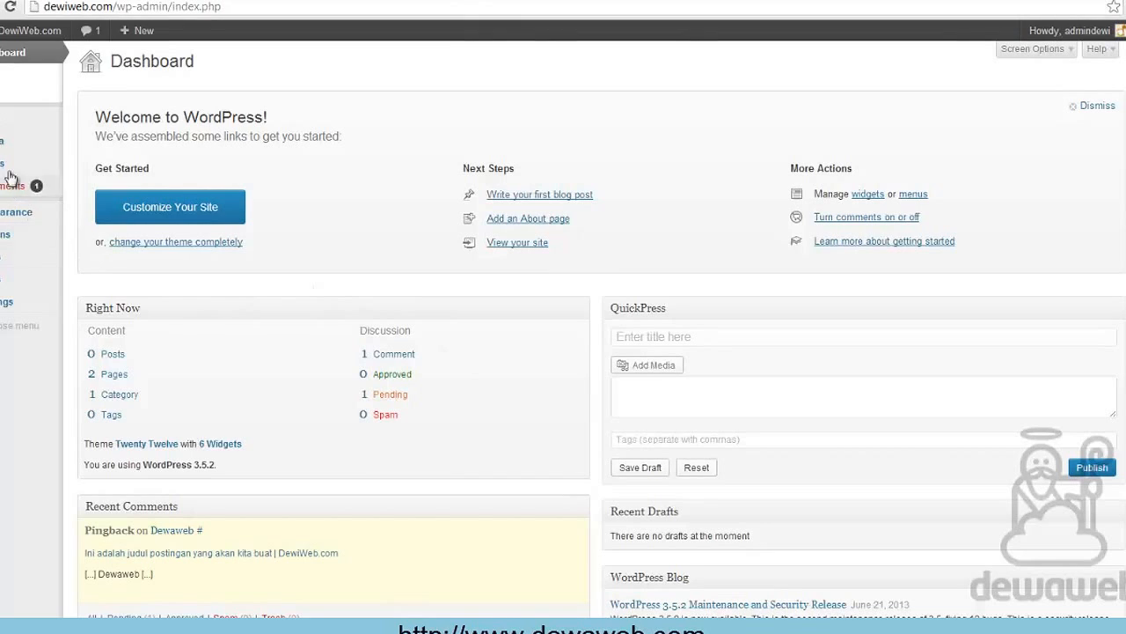
- Open the scheduled post "Ini adalah judul postingan yang akan kita buat" from the list of all posts for editing
mouse_move(5, 121)
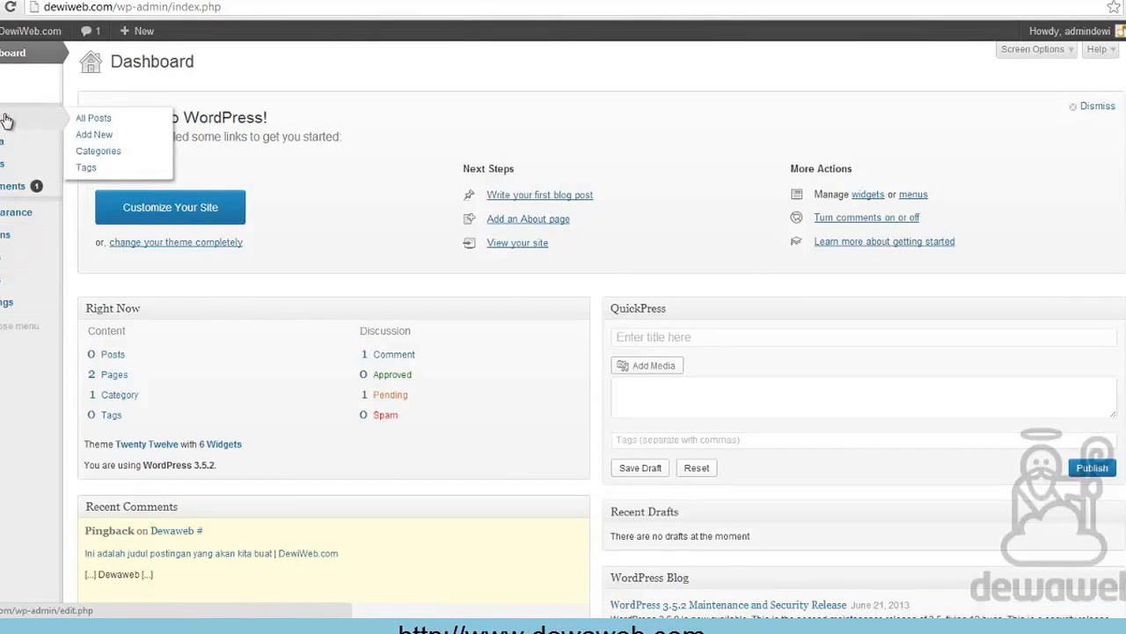
click(89, 119)
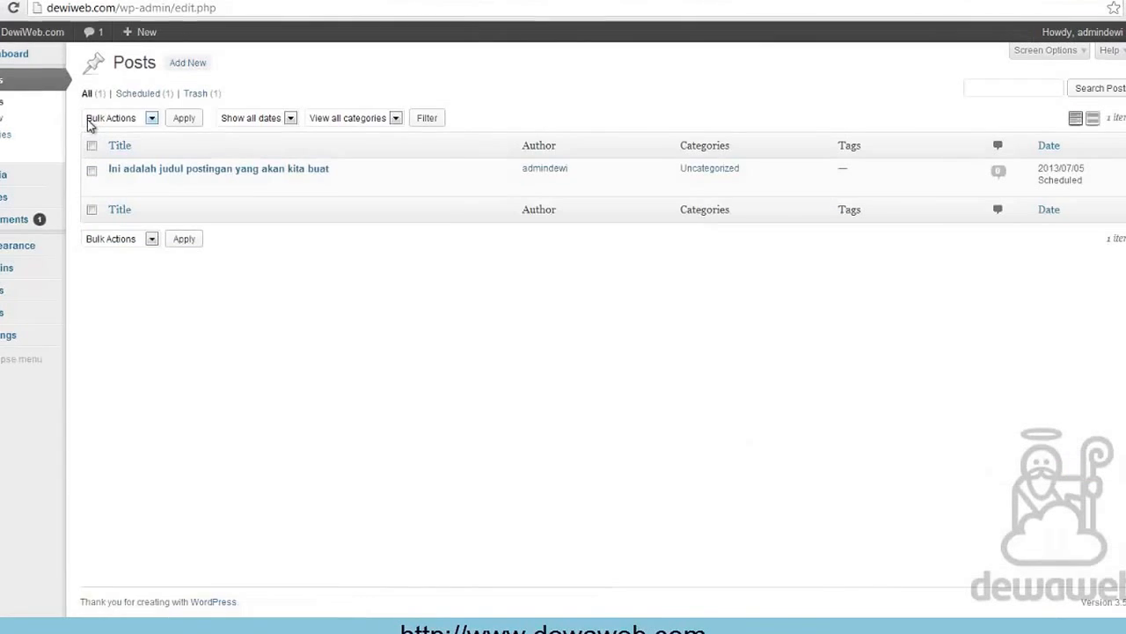
click(257, 174)
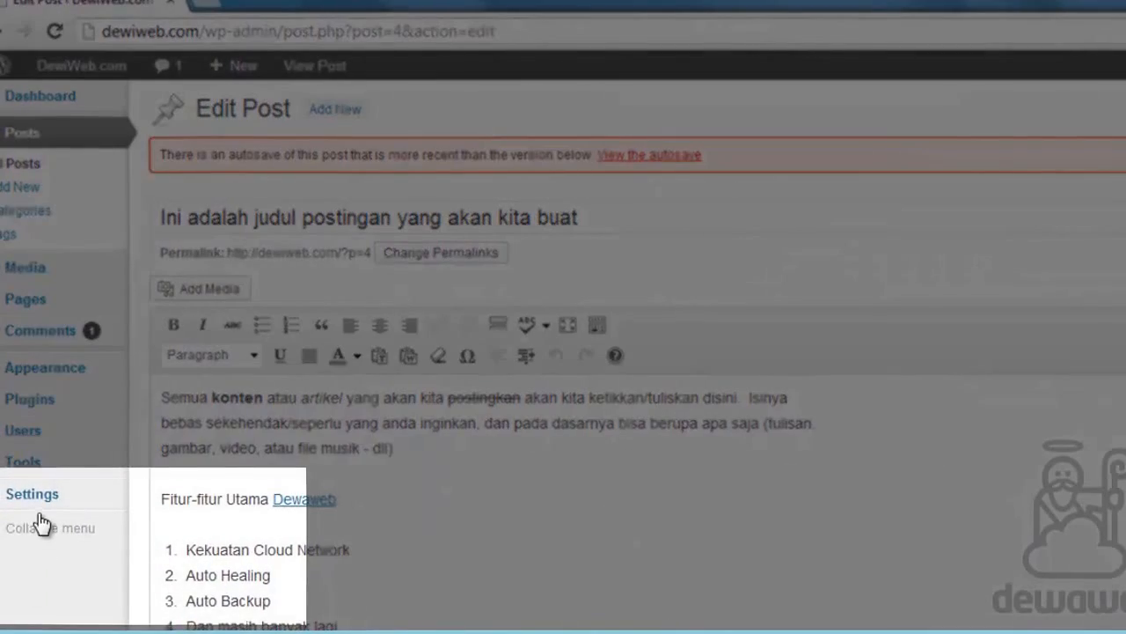
- Open the site's General settings and put the cursor in the Site Title
mouse_move(35, 454)
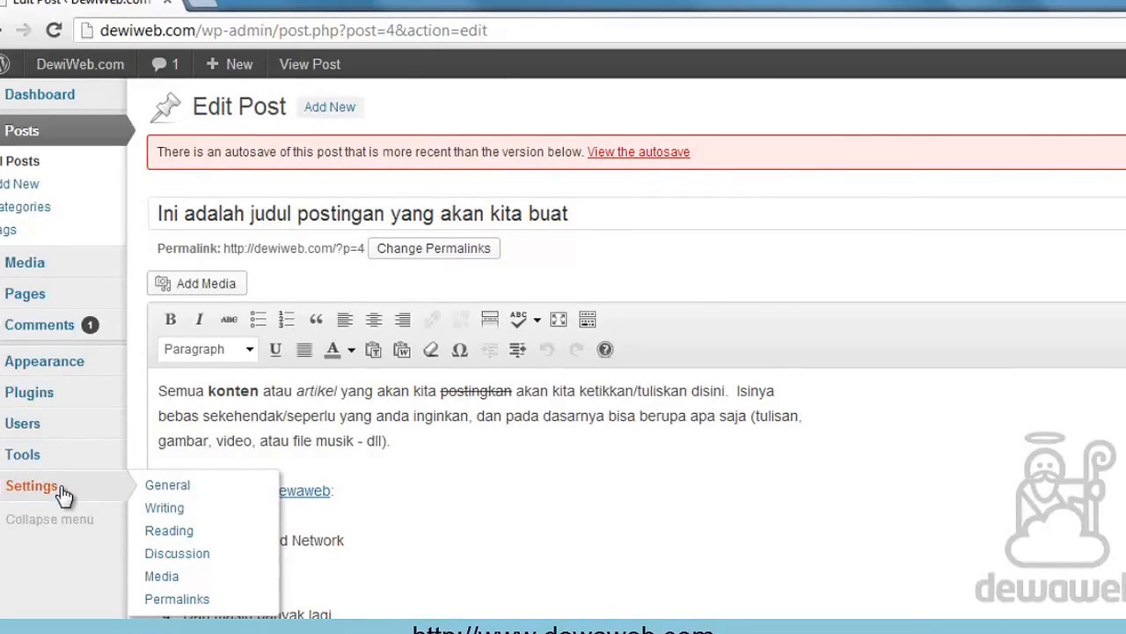
click(198, 496)
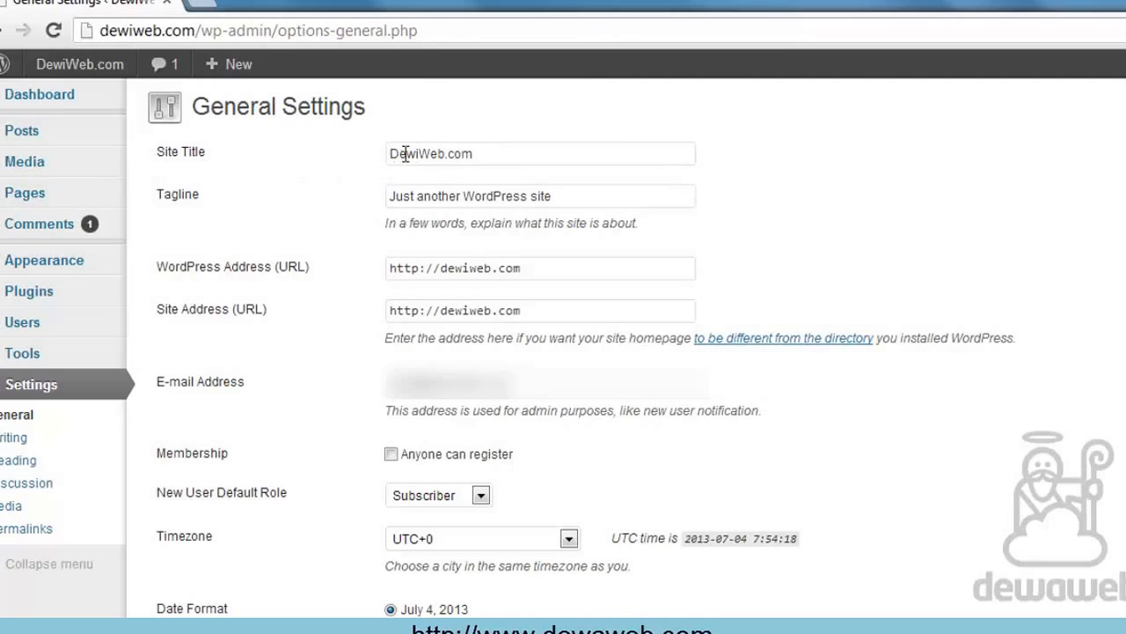
click(494, 153)
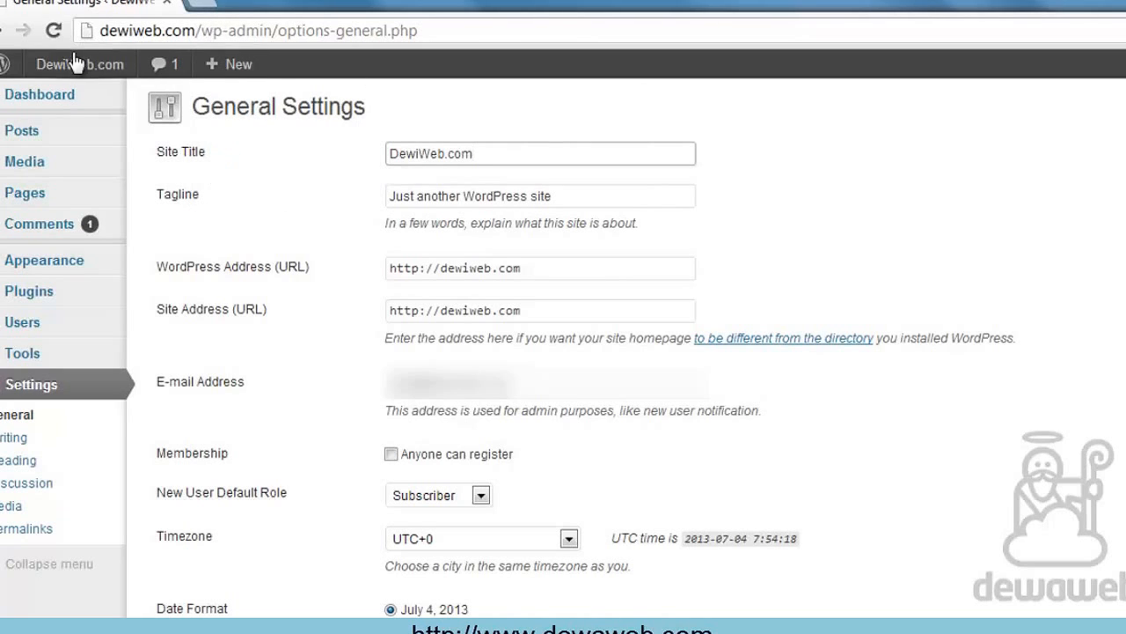
- View the live site in a new browser tab and highlight the tagline beneath the site title
mouse_move(79, 67)
right_click(77, 106)
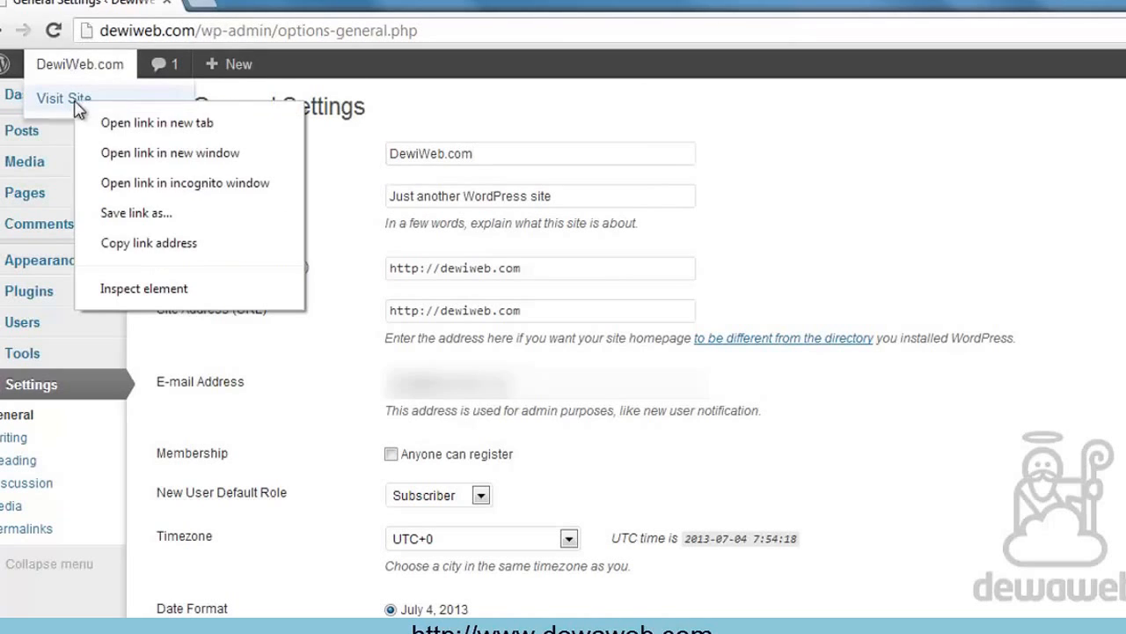
click(83, 120)
click(315, 7)
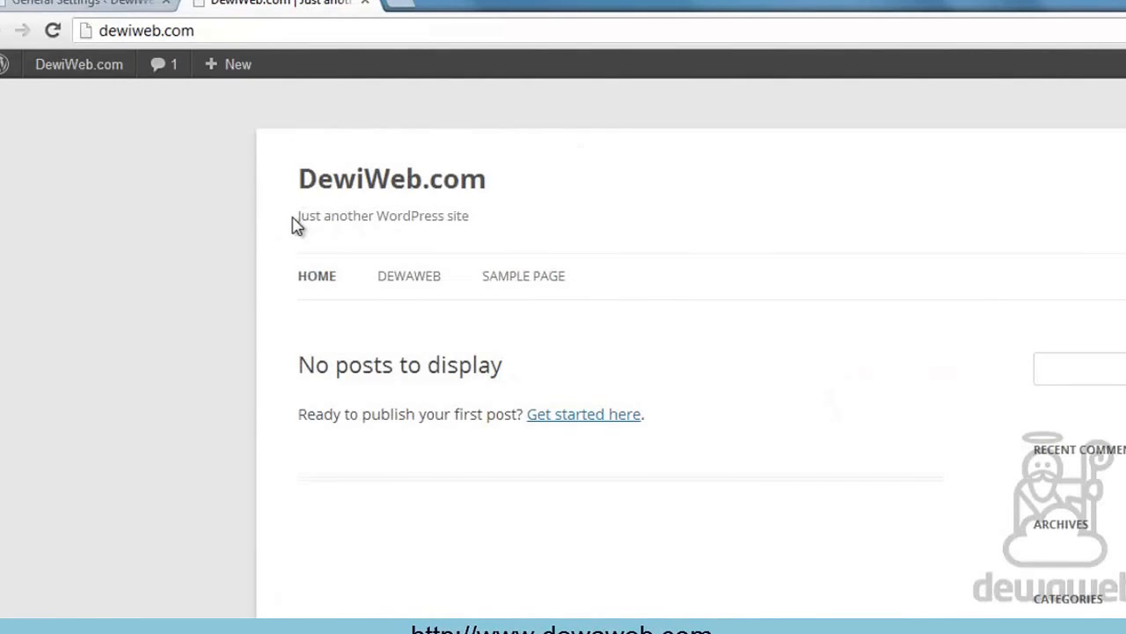
drag(299, 216, 495, 231)
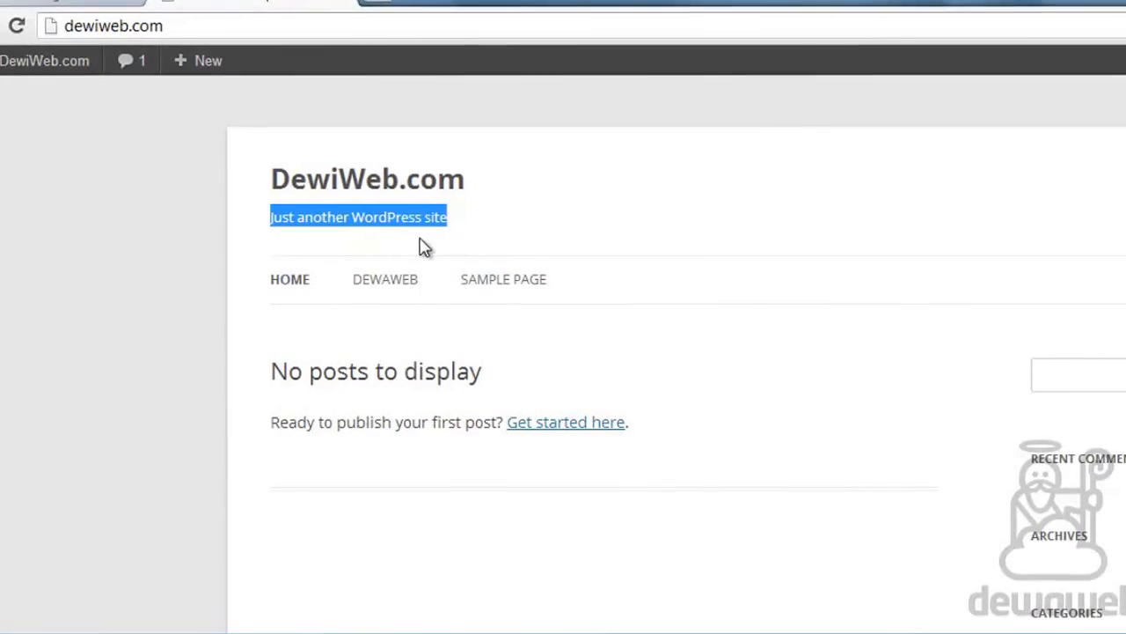
- Return to the General settings and replace the tagline with "Ini adalah situs contoh untuk Dewaweb Tutorial"
click(82, 3)
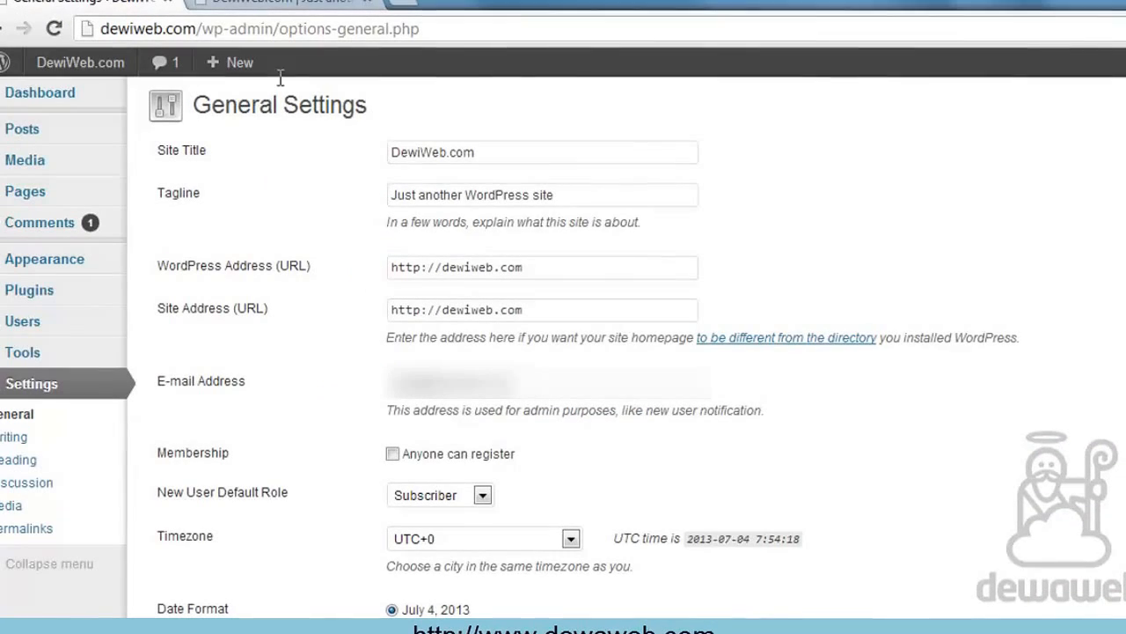
click(560, 197)
drag(559, 197, 339, 197)
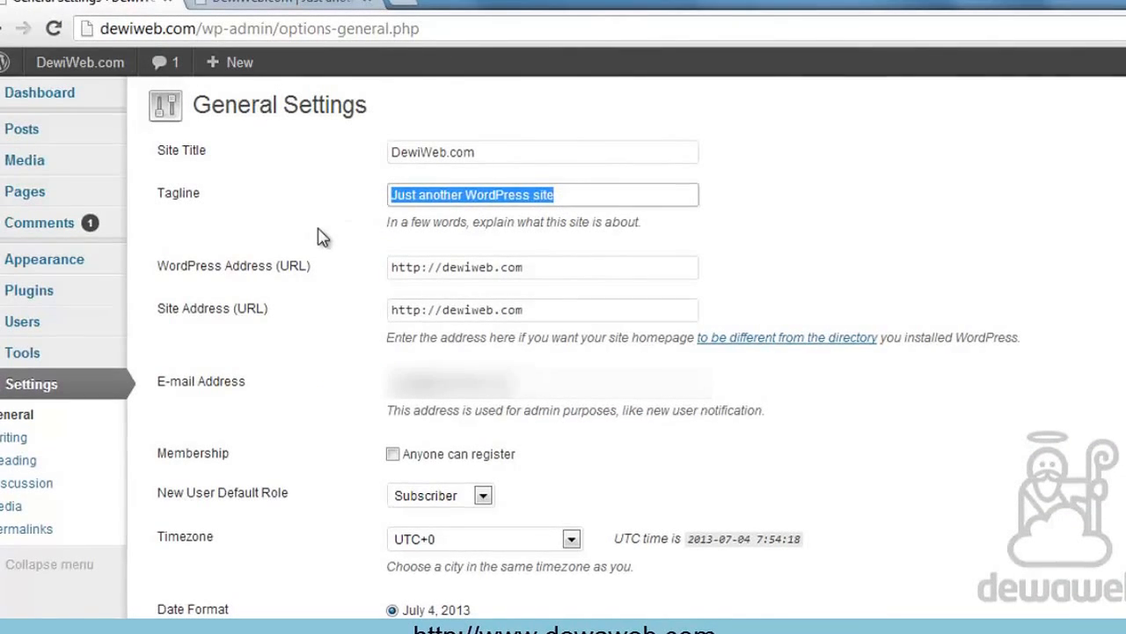
key(BackSpace)
text(Ini adalah situs contoh untuk Dewaweb Tutorial)
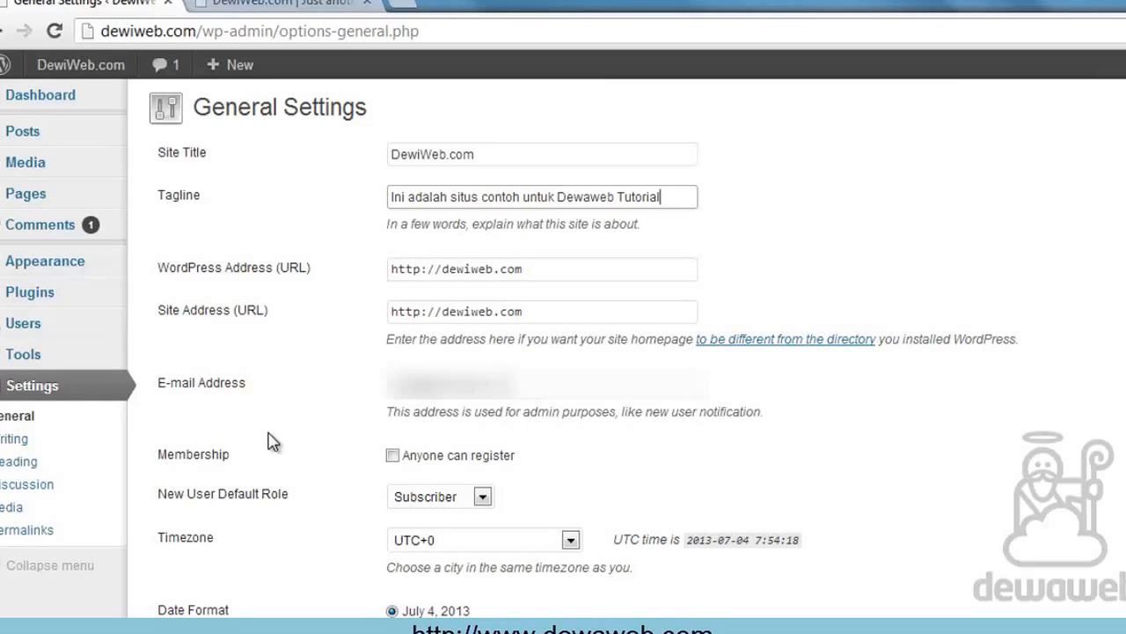
- Set the site's timezone to UTC+7
scroll(294, 462, down, 1)
scroll(294, 465, down, 1)
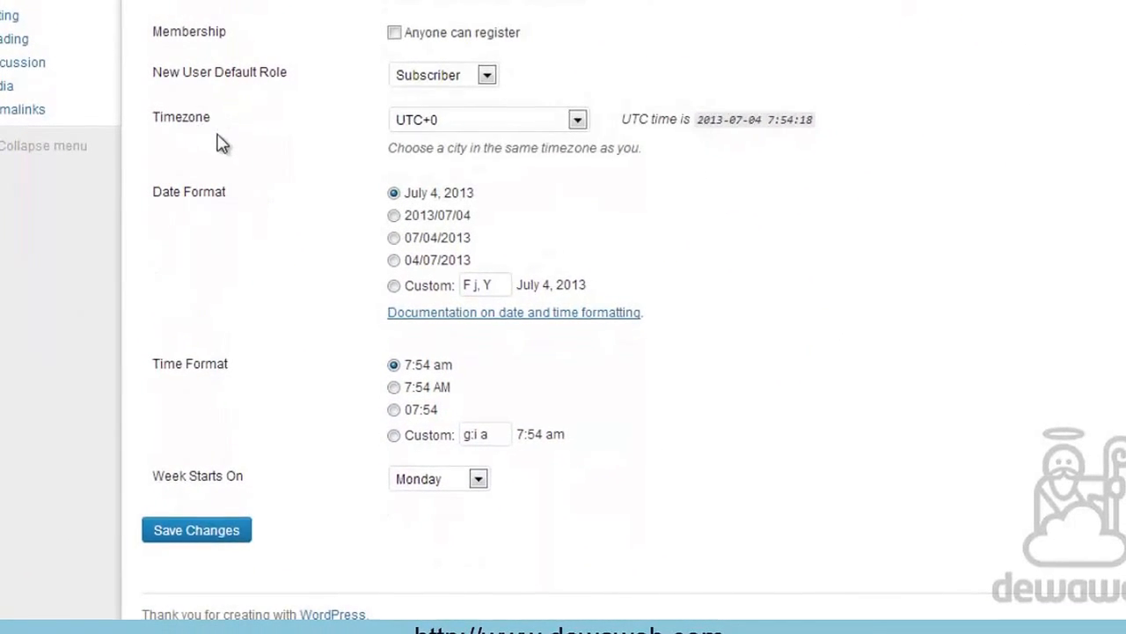
click(574, 122)
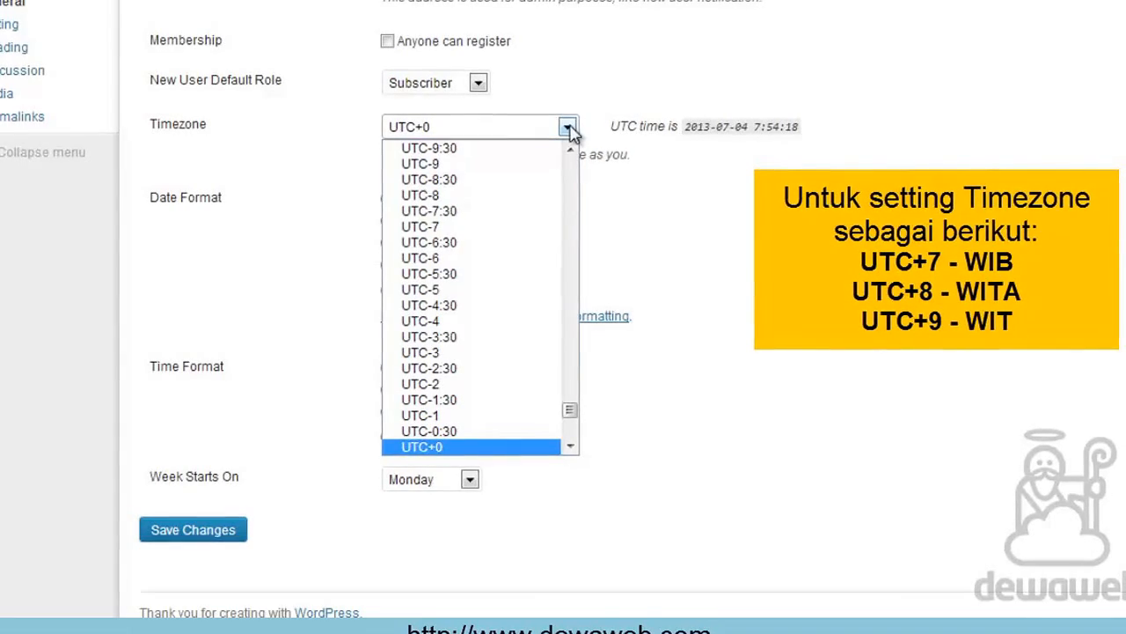
drag(572, 412, 548, 432)
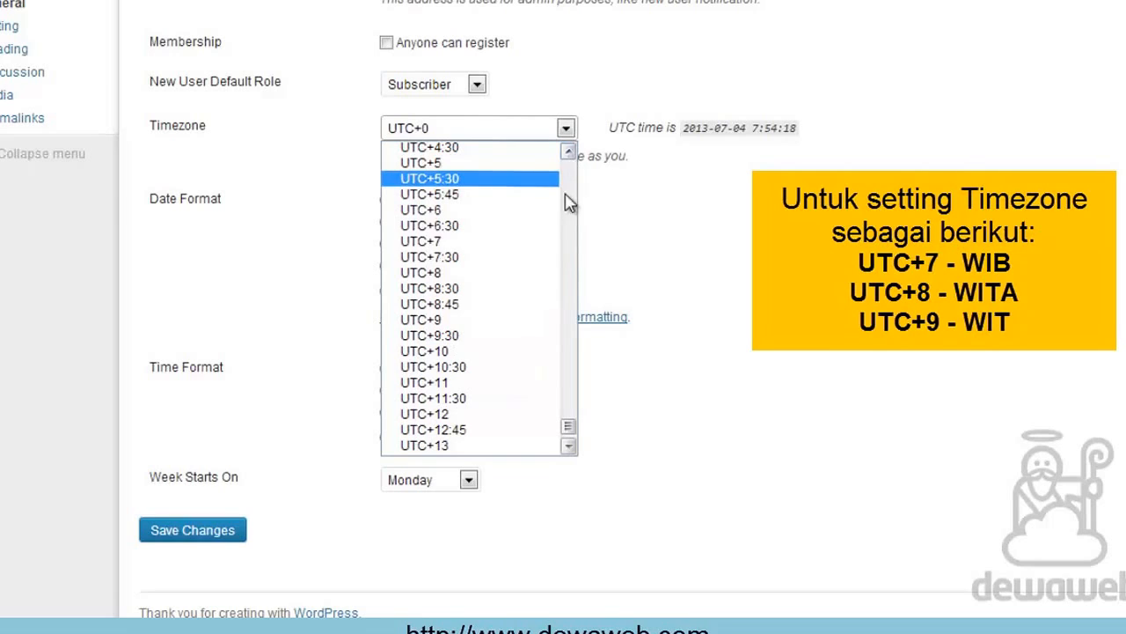
click(449, 250)
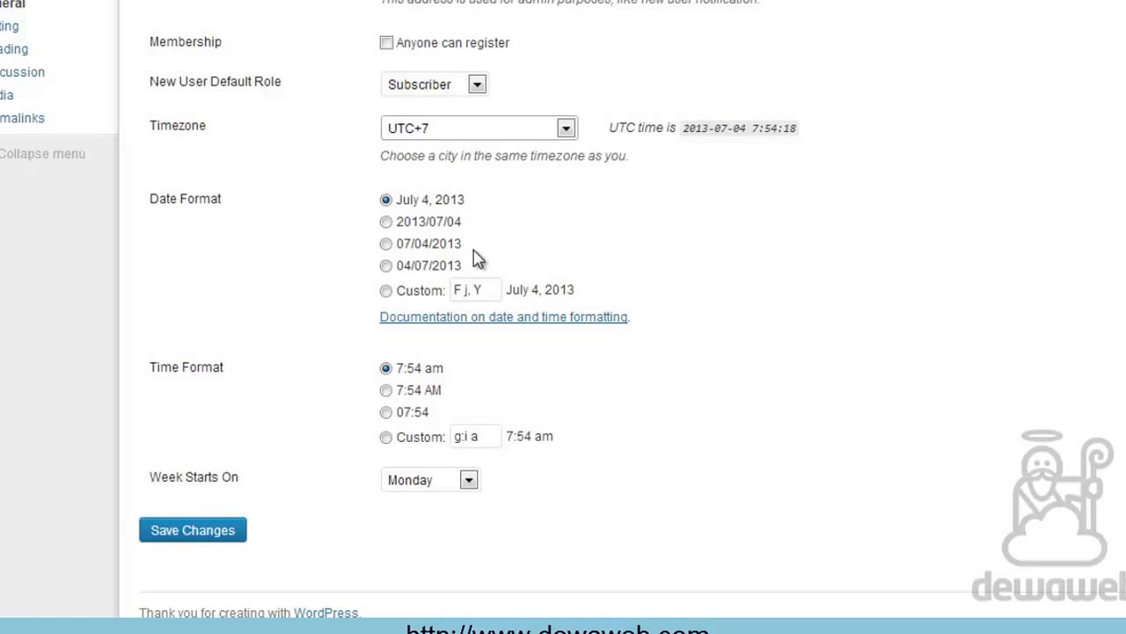
- Choose the 04/07/2013 (d/m/Y) date format and the 07:54 (H:i) time format, and save the General settings
click(386, 266)
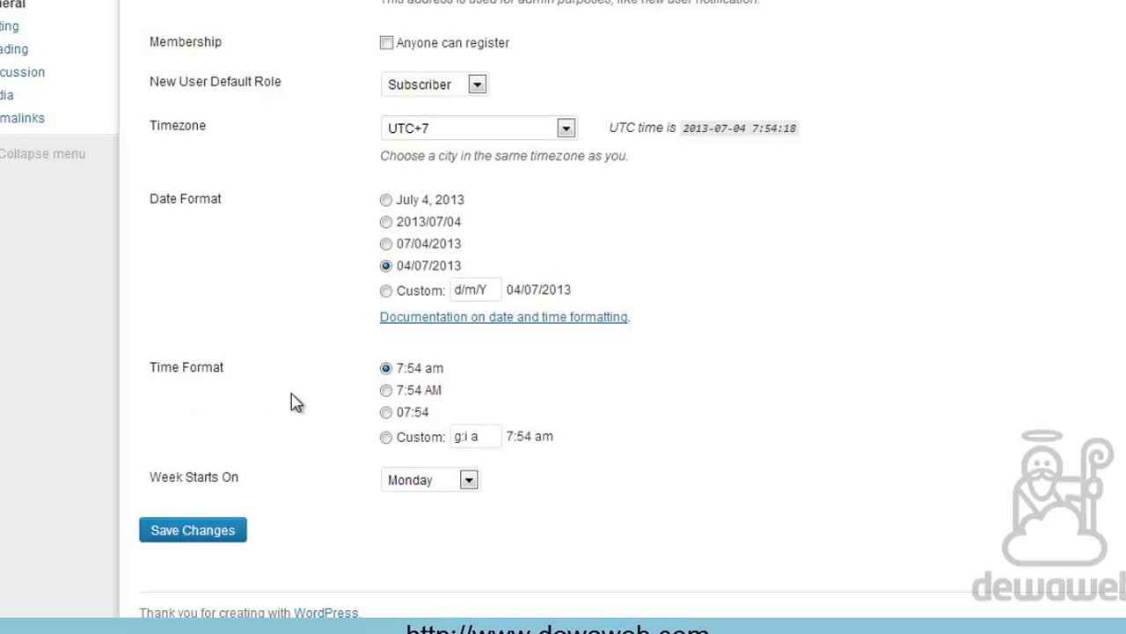
click(387, 414)
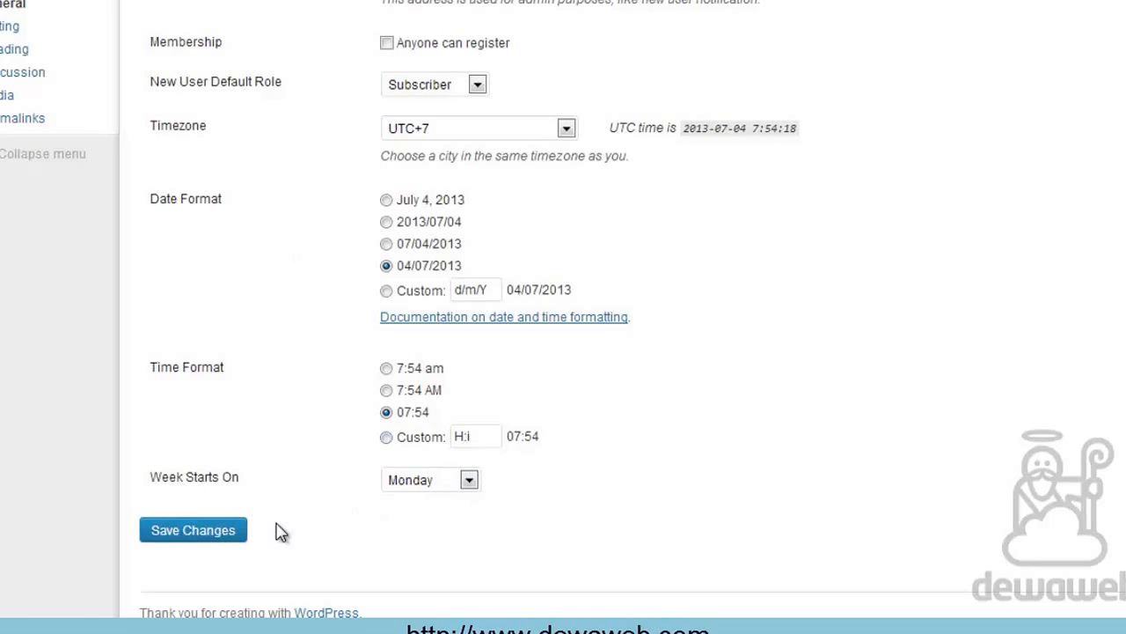
click(234, 531)
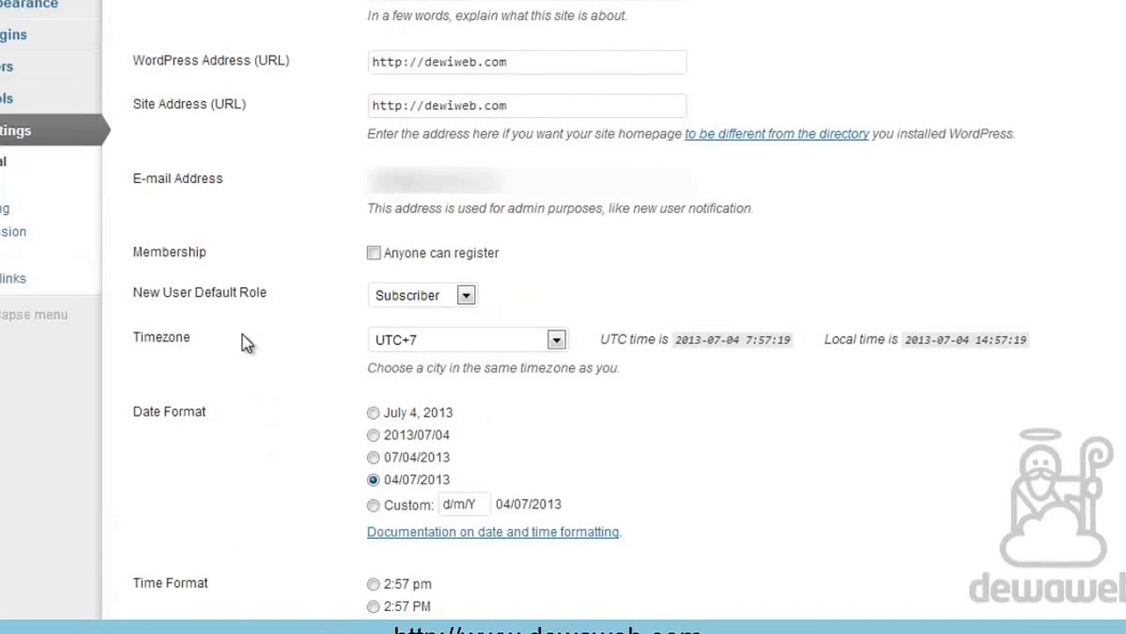
- Examine the Writing settings, from the formatting and default post options down to the update services
click(26, 188)
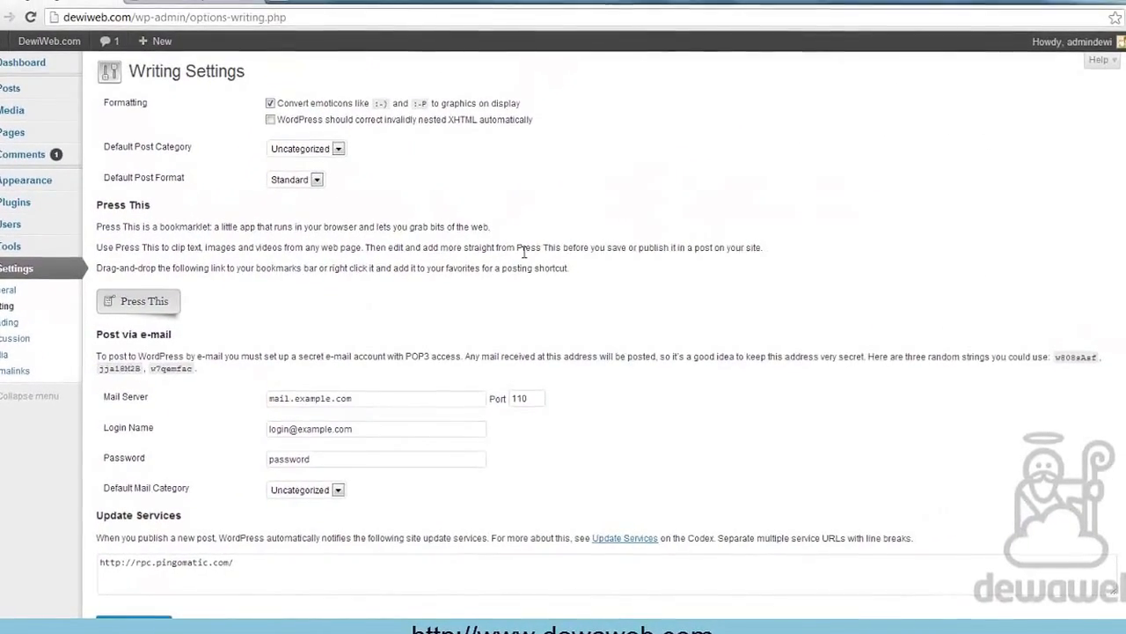
scroll(524, 246, down, 2)
scroll(778, 251, up, 1)
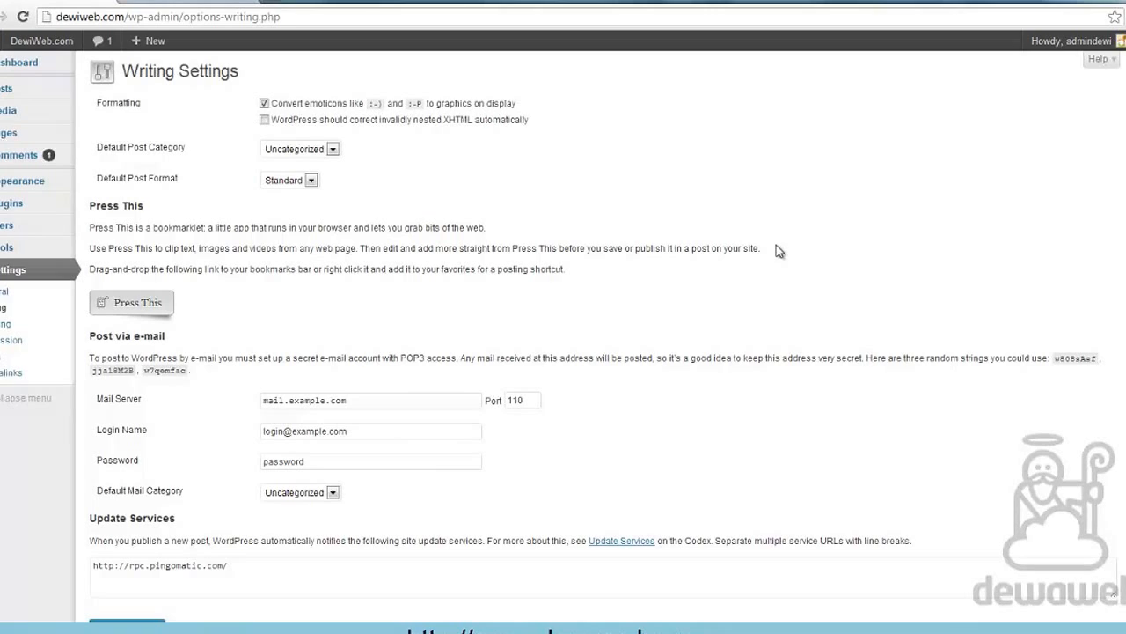
scroll(778, 251, down, 1)
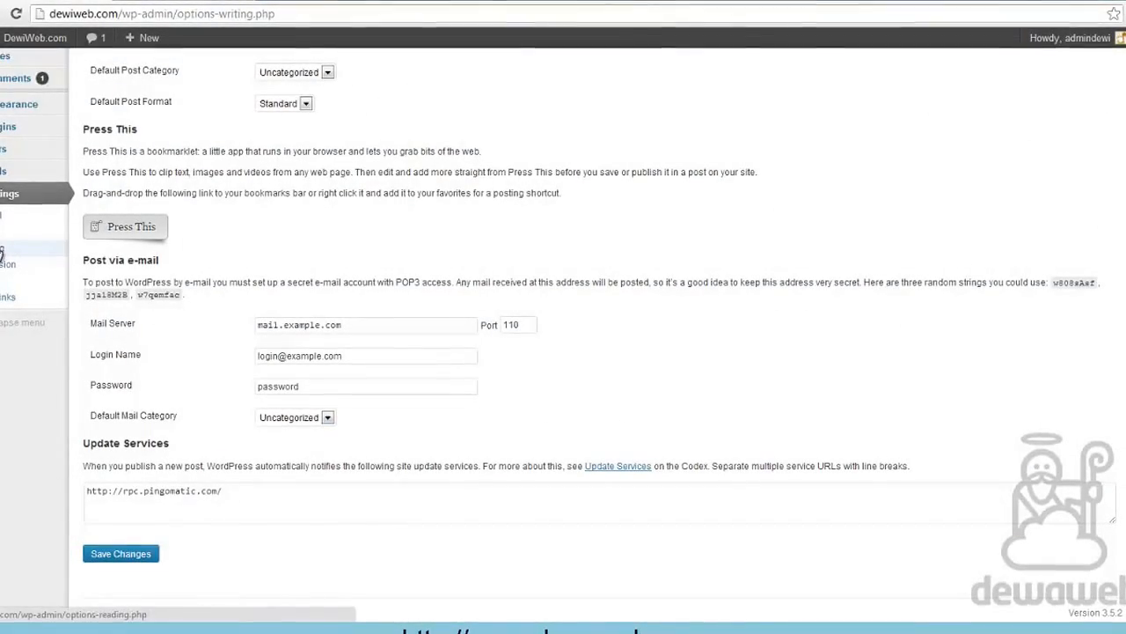
- Try a static page as the front page in the Reading settings, view its page choices, and restore Your latest posts
click(4, 251)
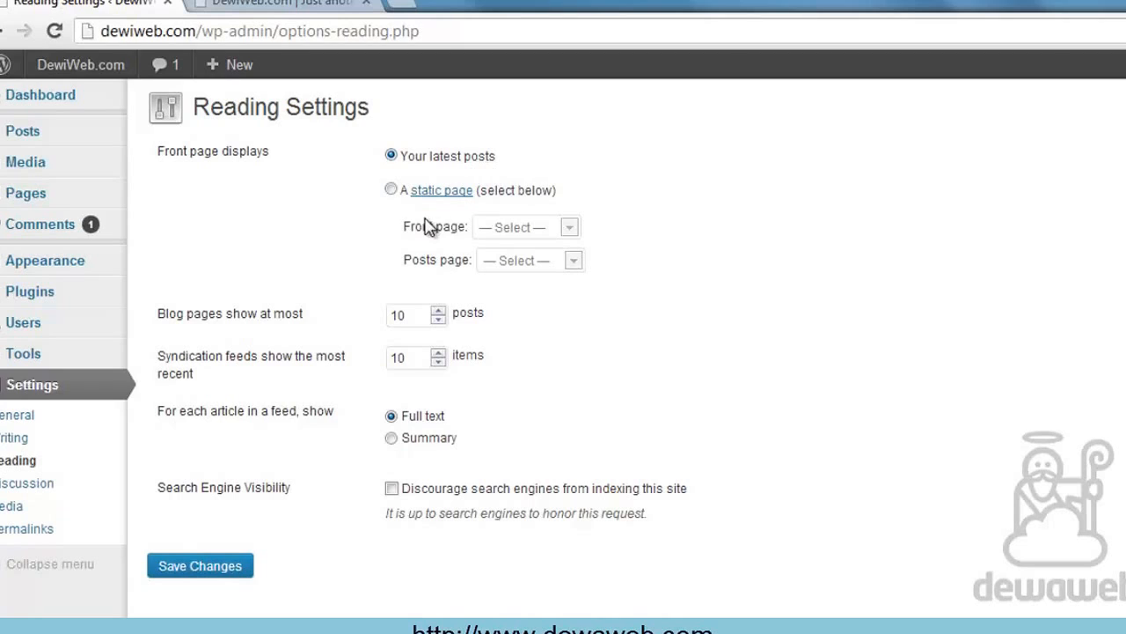
click(391, 190)
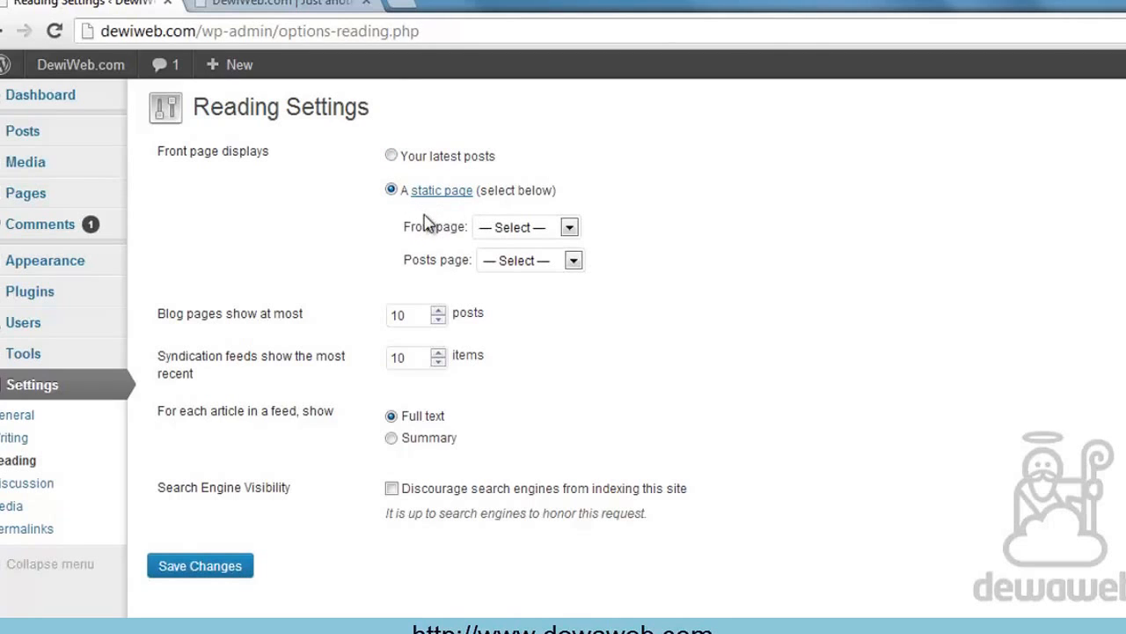
click(563, 227)
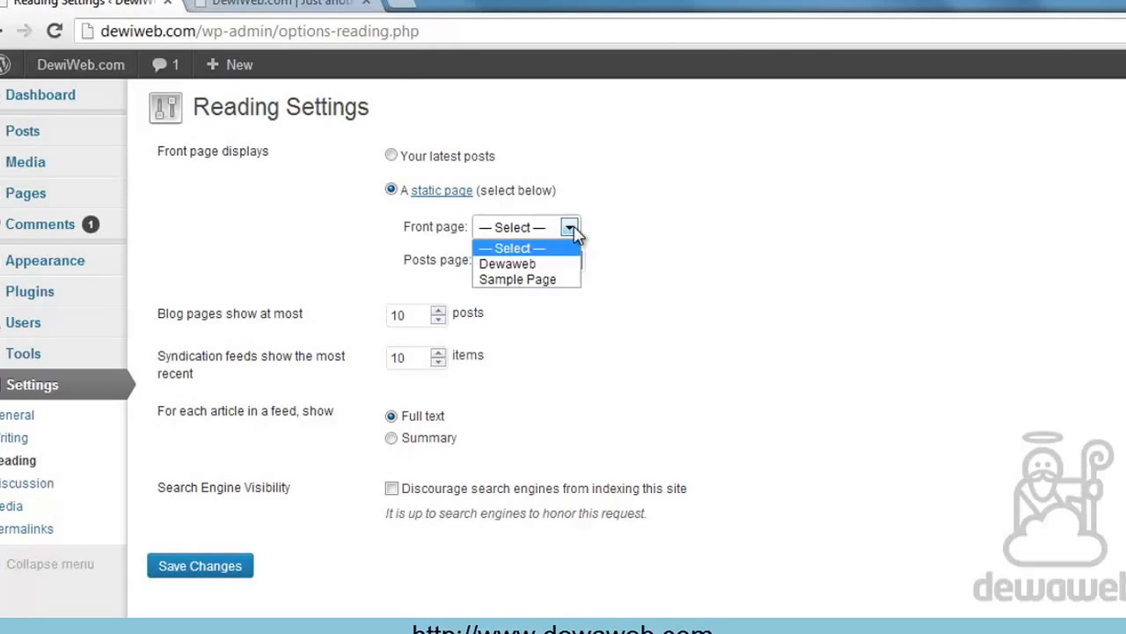
click(645, 213)
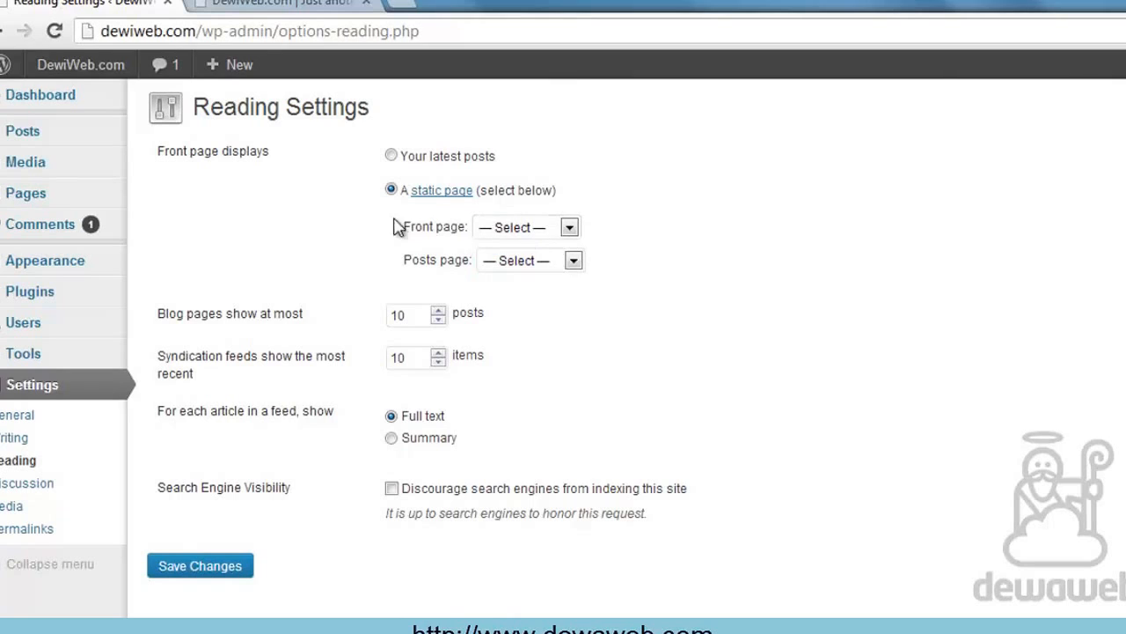
click(392, 158)
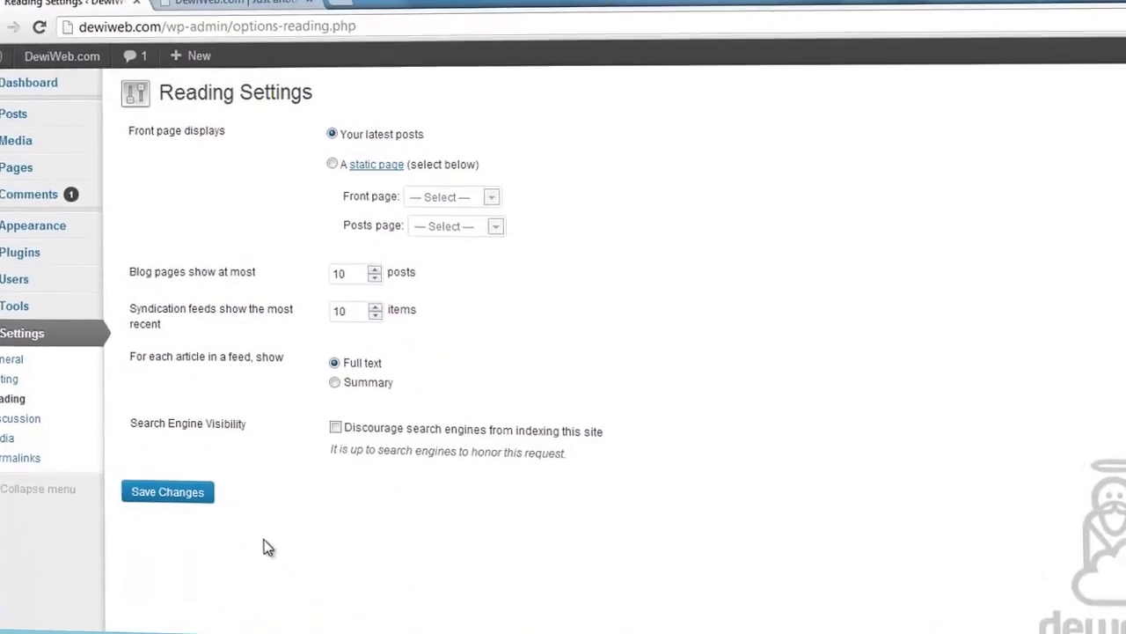
- Examine the Discussion settings for comments and the Media settings for image sizes and uploads
click(17, 335)
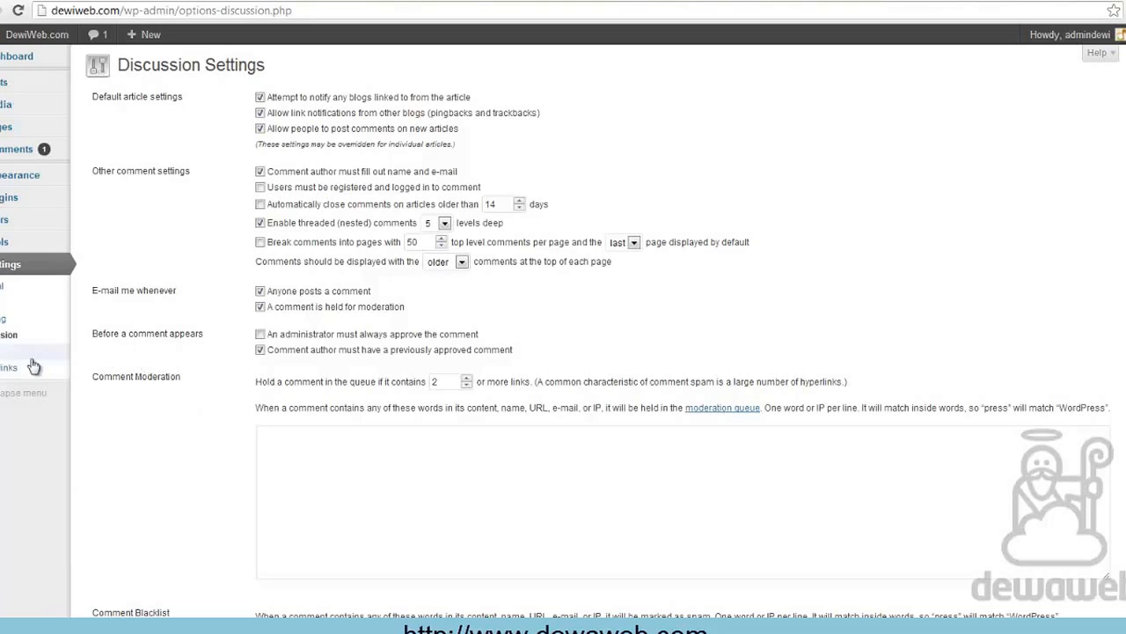
click(1, 352)
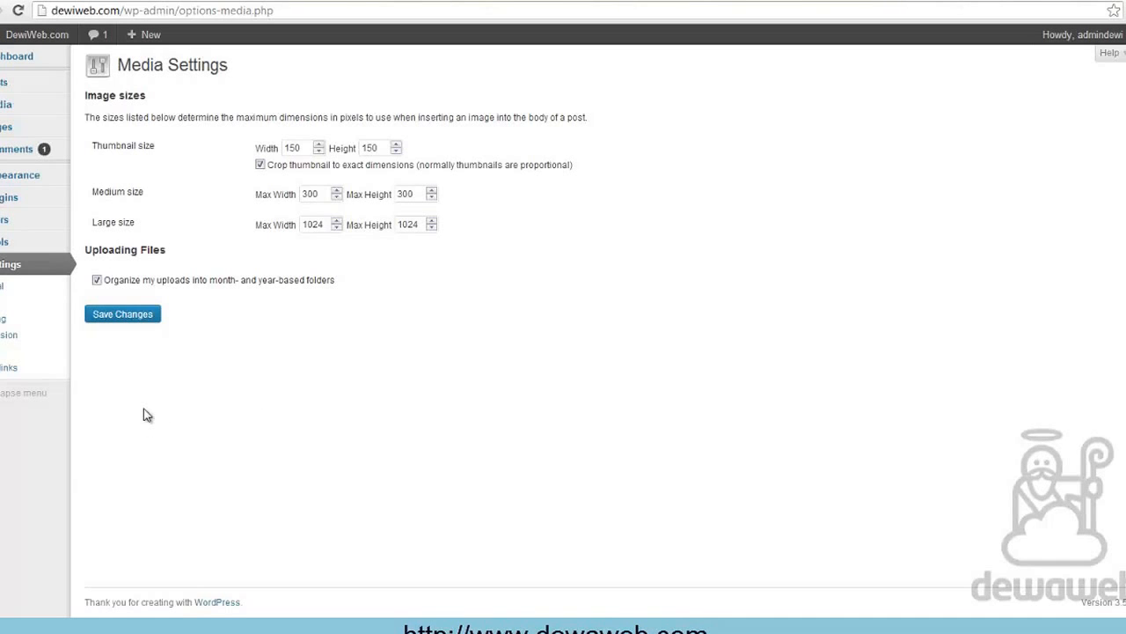
- Set the permalink structure to Post name in the Permalink settings and save the change
click(7, 376)
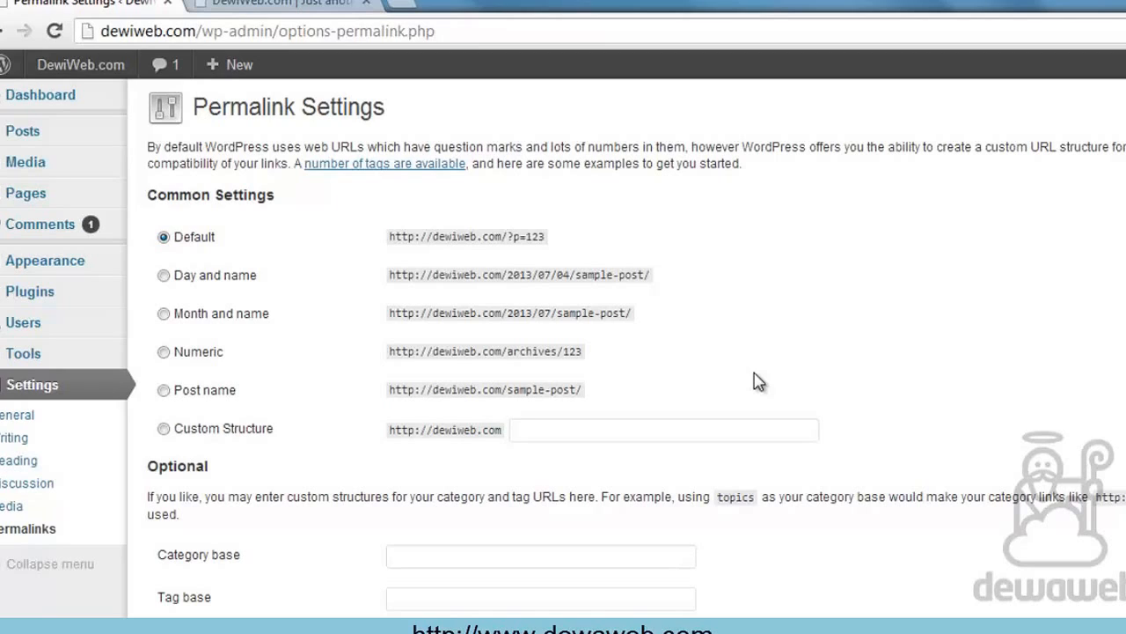
click(164, 392)
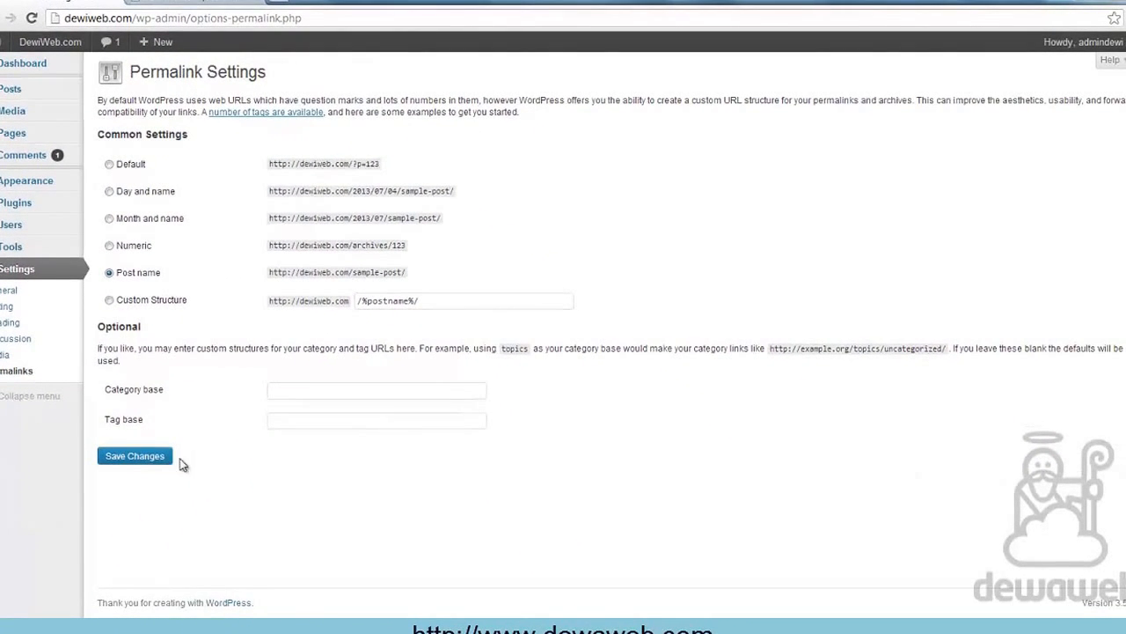
click(150, 462)
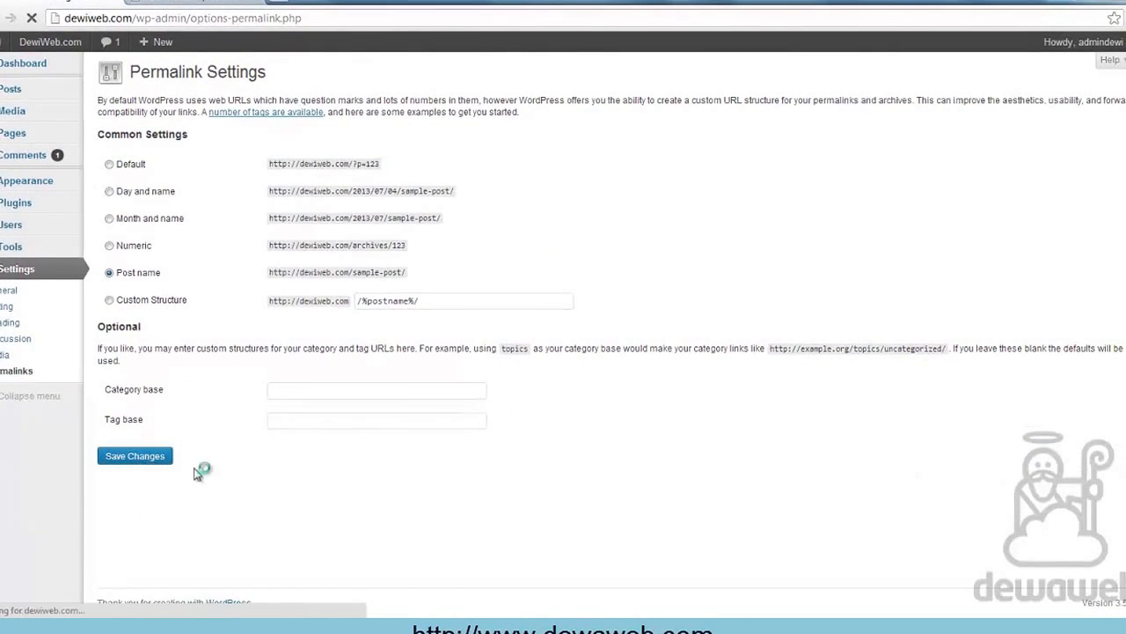